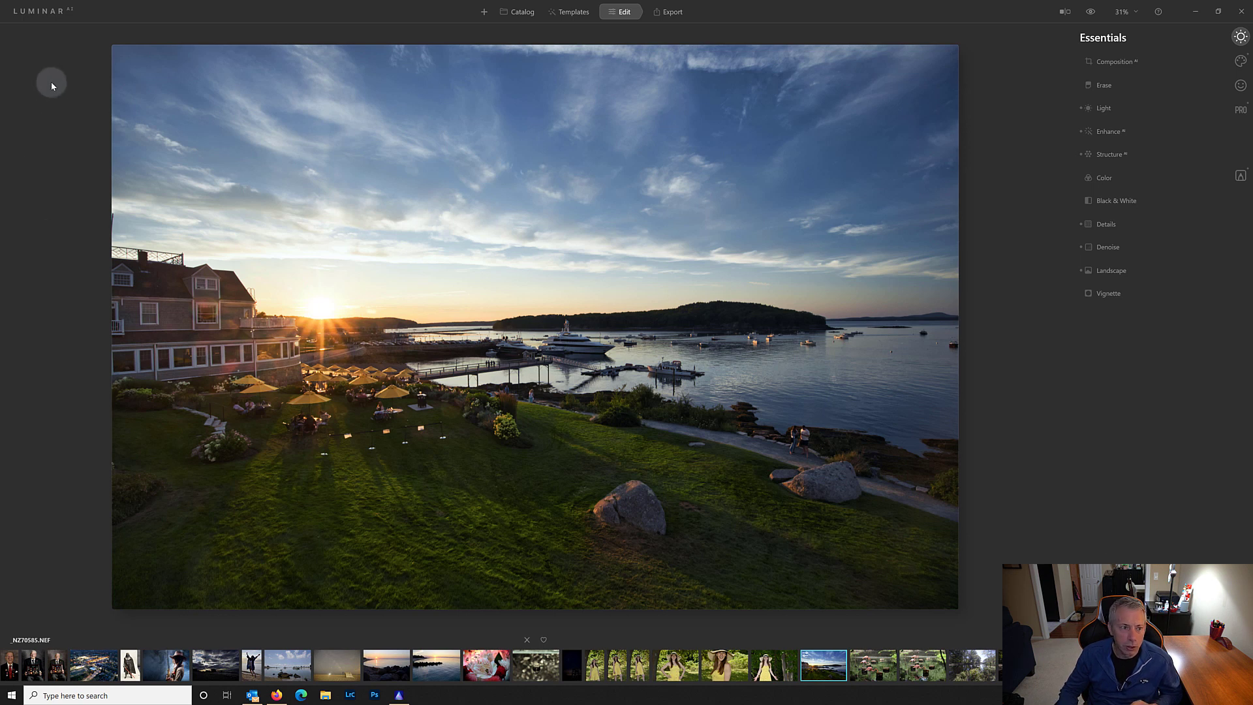
Step: Run Help > Check for Updates and confirm version 1.0.0 (7348) is the newest
left_click(40, 18)
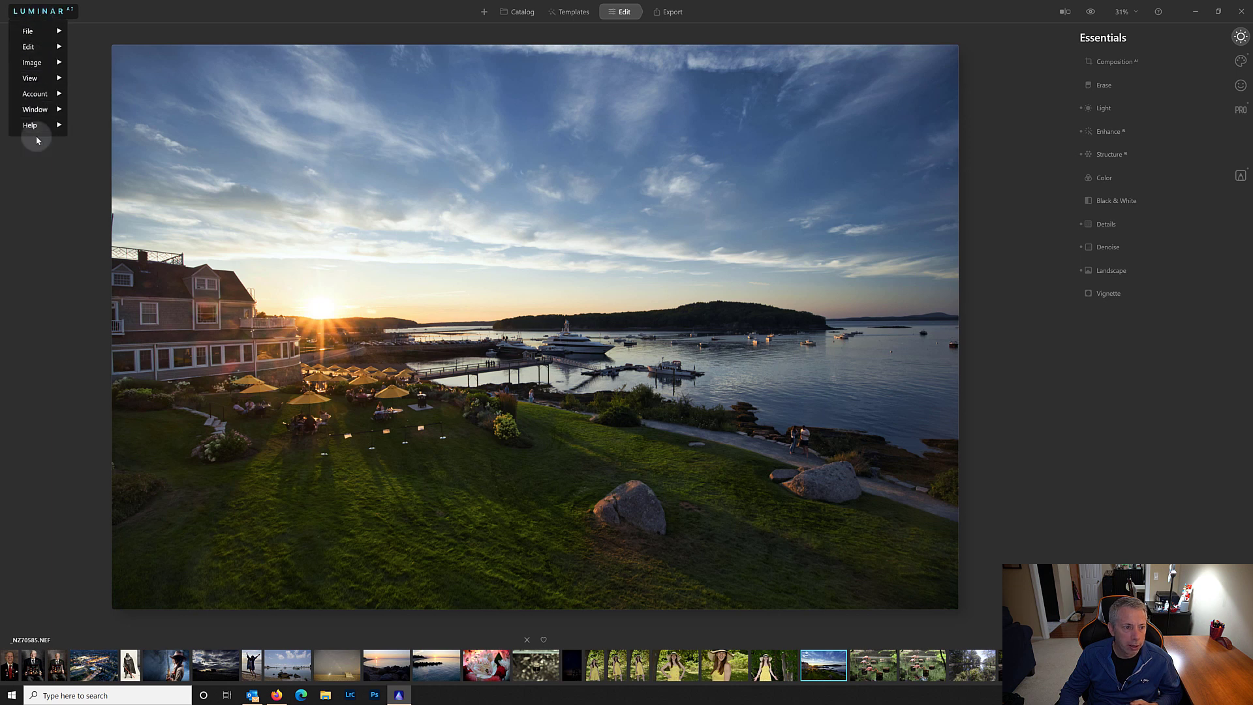
mouse_move(37, 124)
left_click(110, 149)
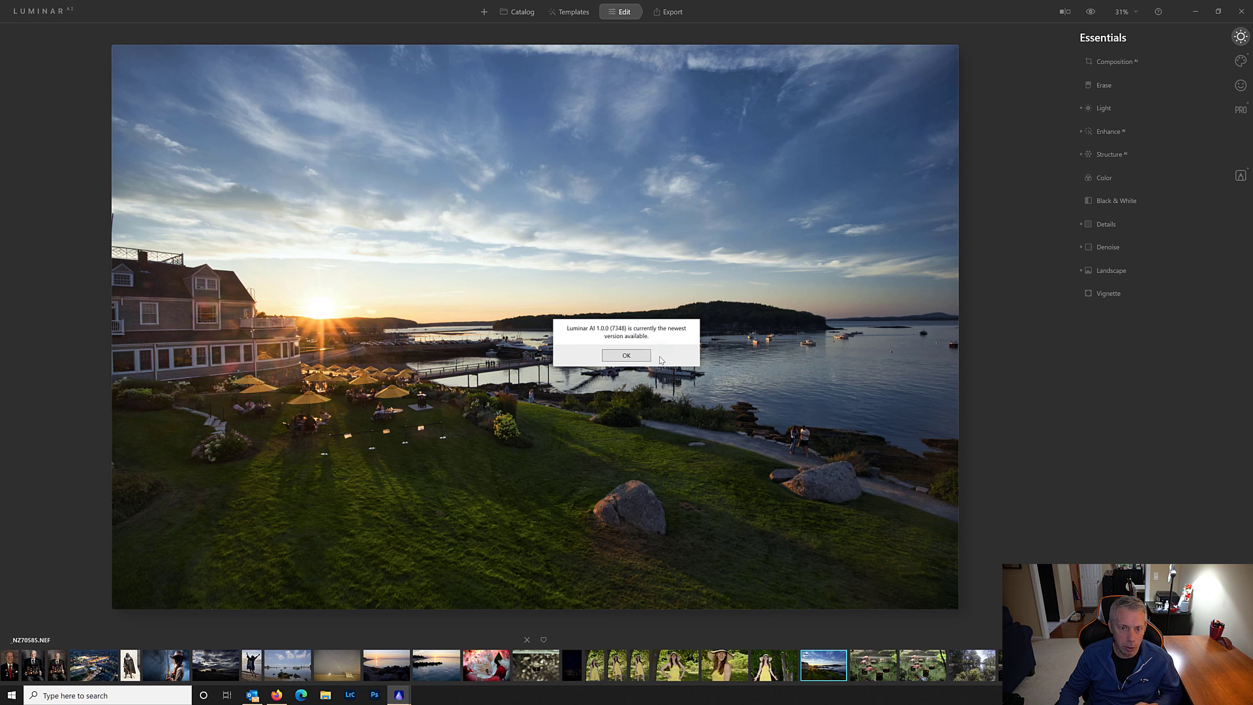
left_click(626, 357)
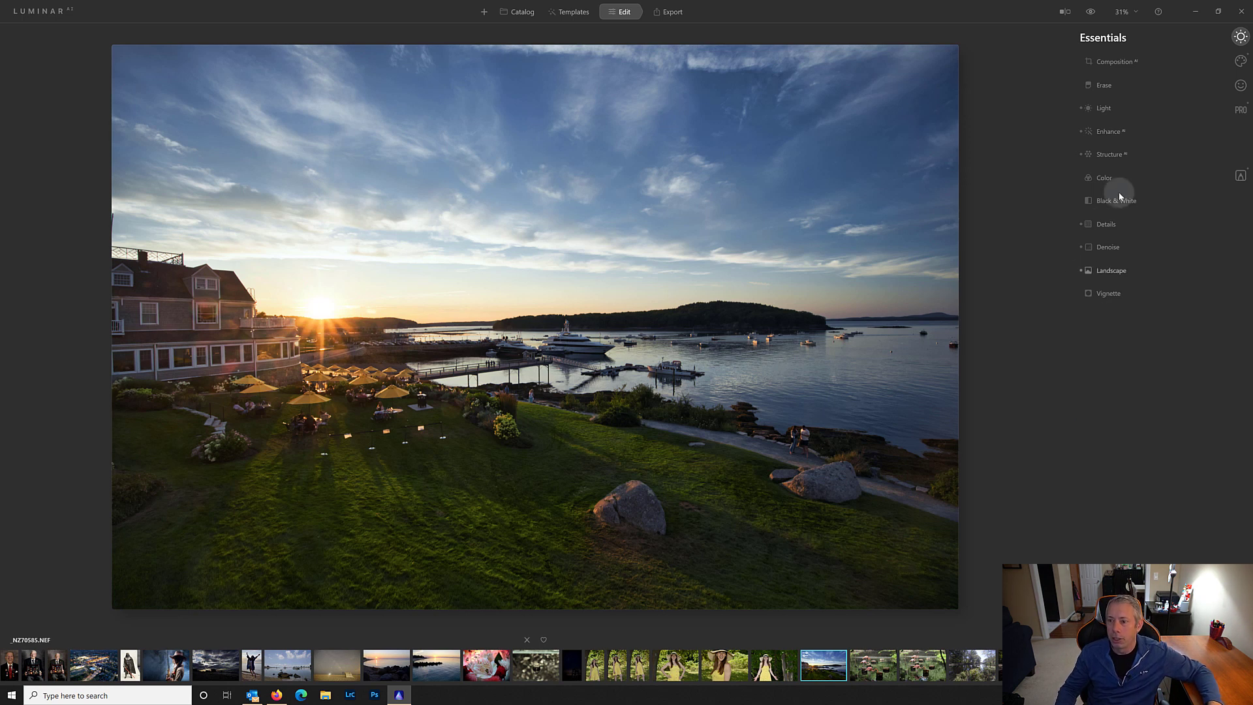
Step: Open PRO > Color Harmony, set Brilliance to 9, and attempt to expand Color Contrast
left_click(1239, 111)
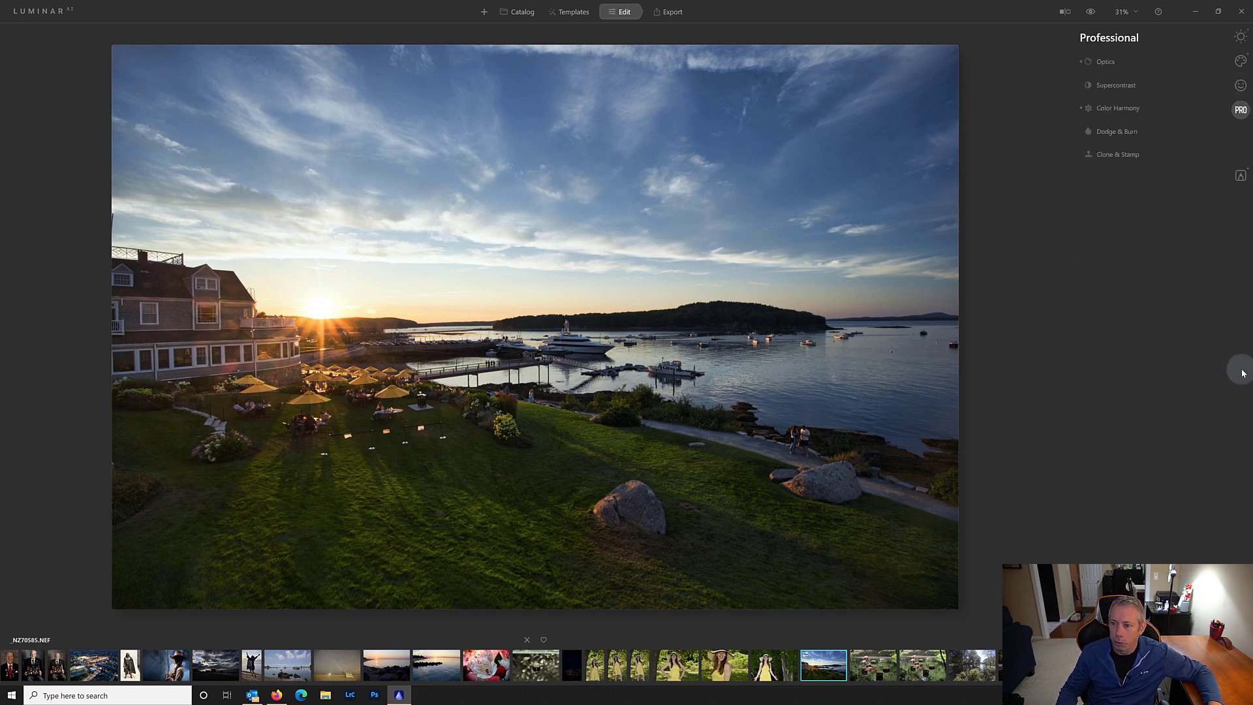
left_click(1115, 111)
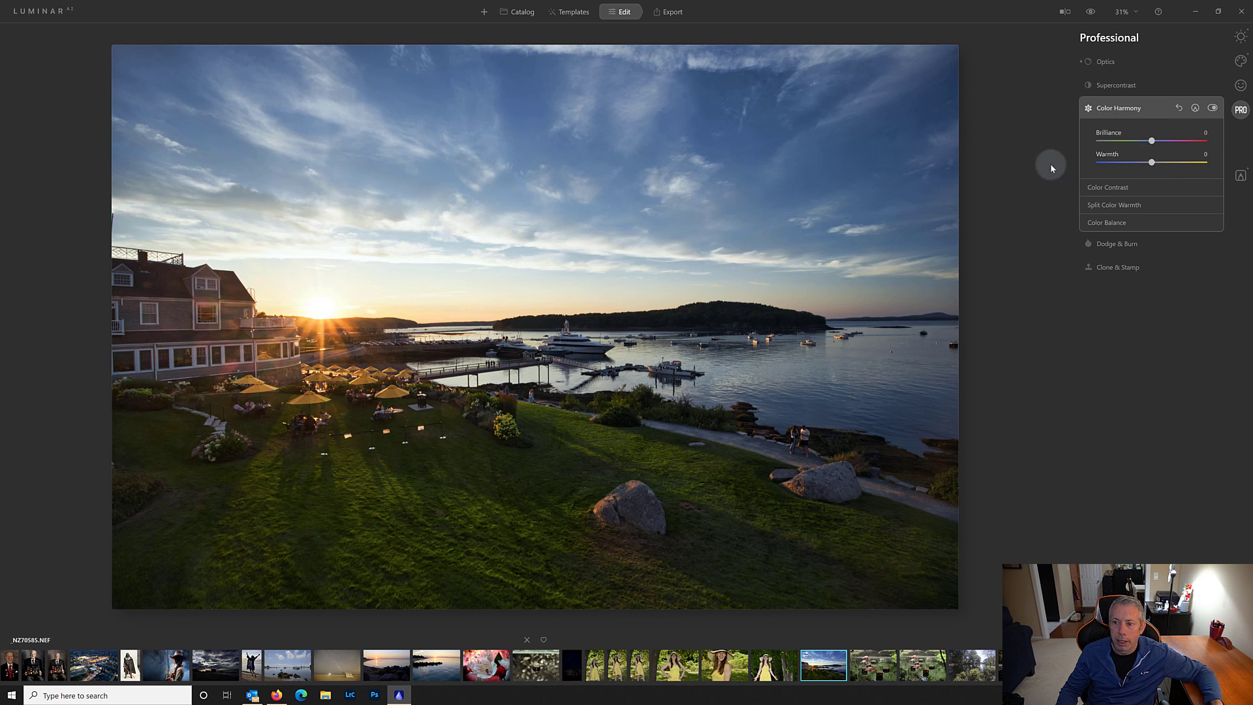
left_click_drag(1151, 140, 1189, 142)
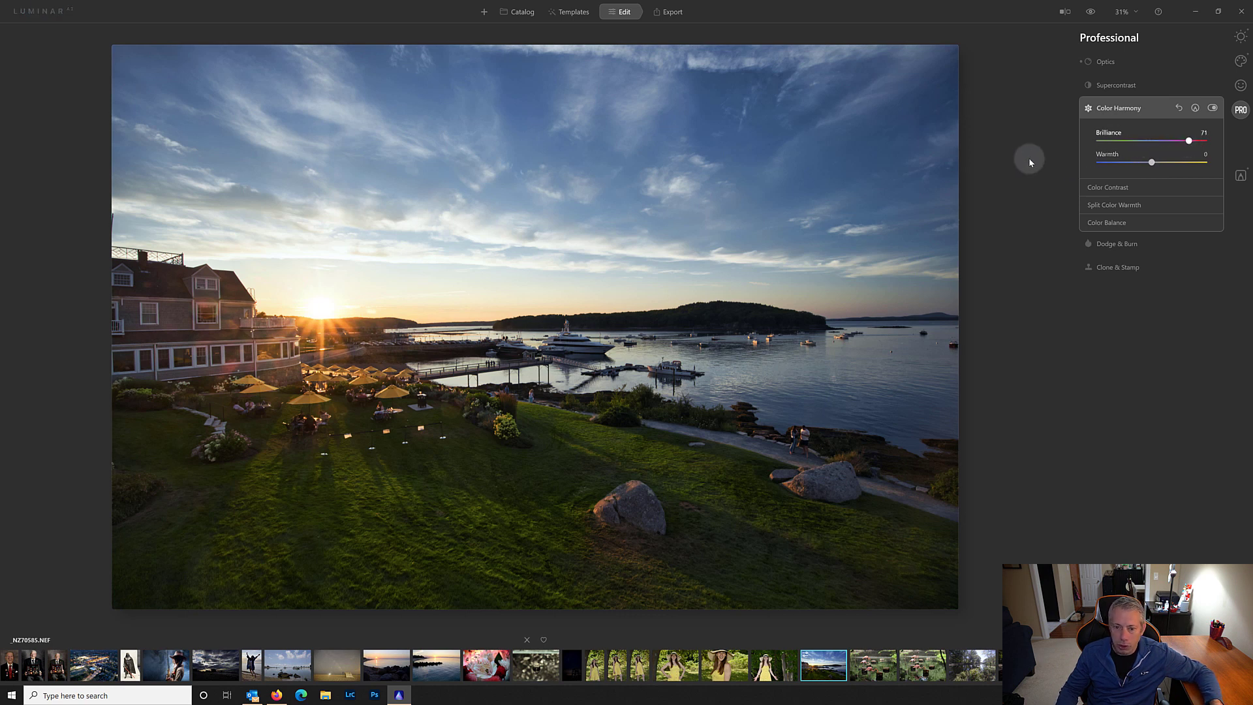
left_click_drag(1188, 139, 1156, 141)
mouse_move(1129, 195)
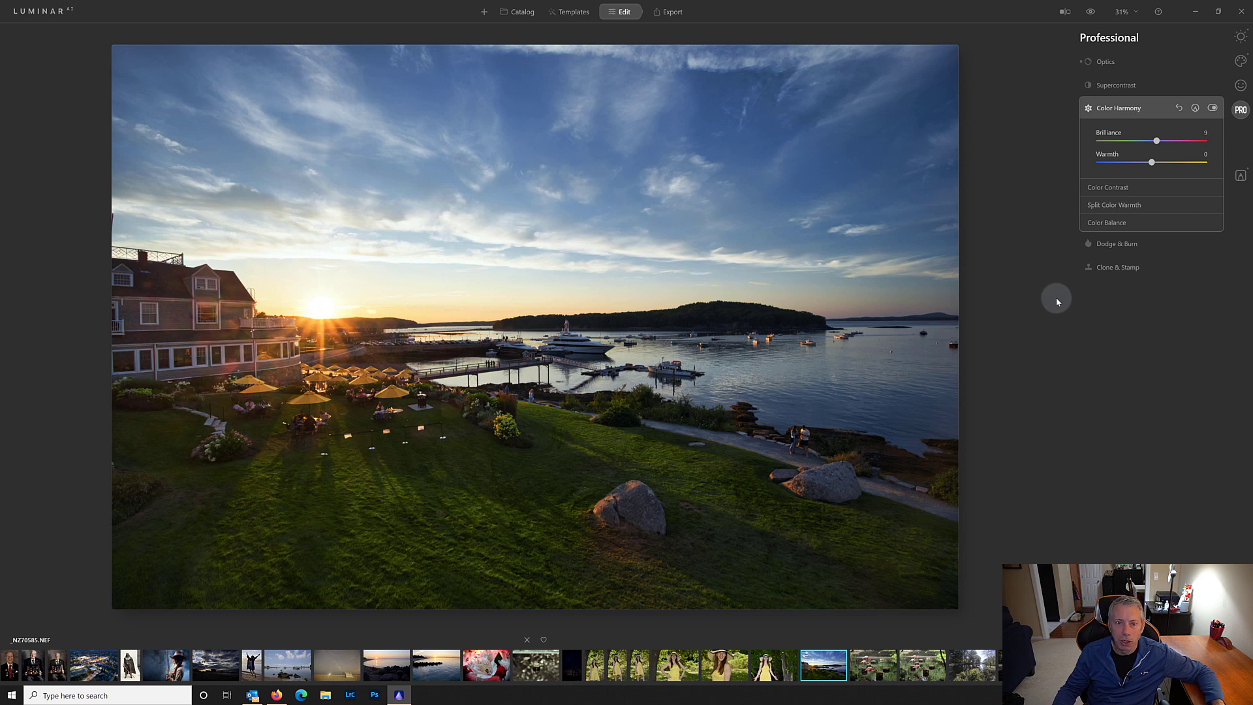
left_click(1123, 189)
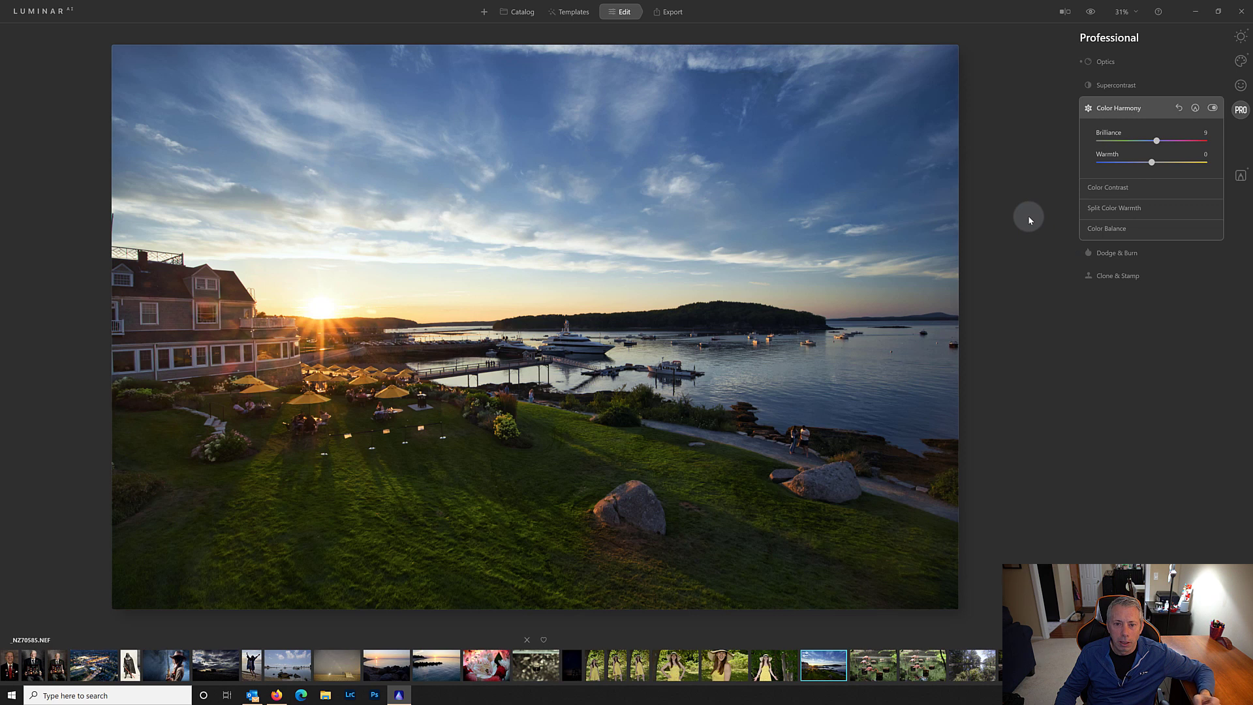
Step: Change the Windows display resolution from 3840 × 2160 to 2560 × 1600 and keep it
left_click(1198, 10)
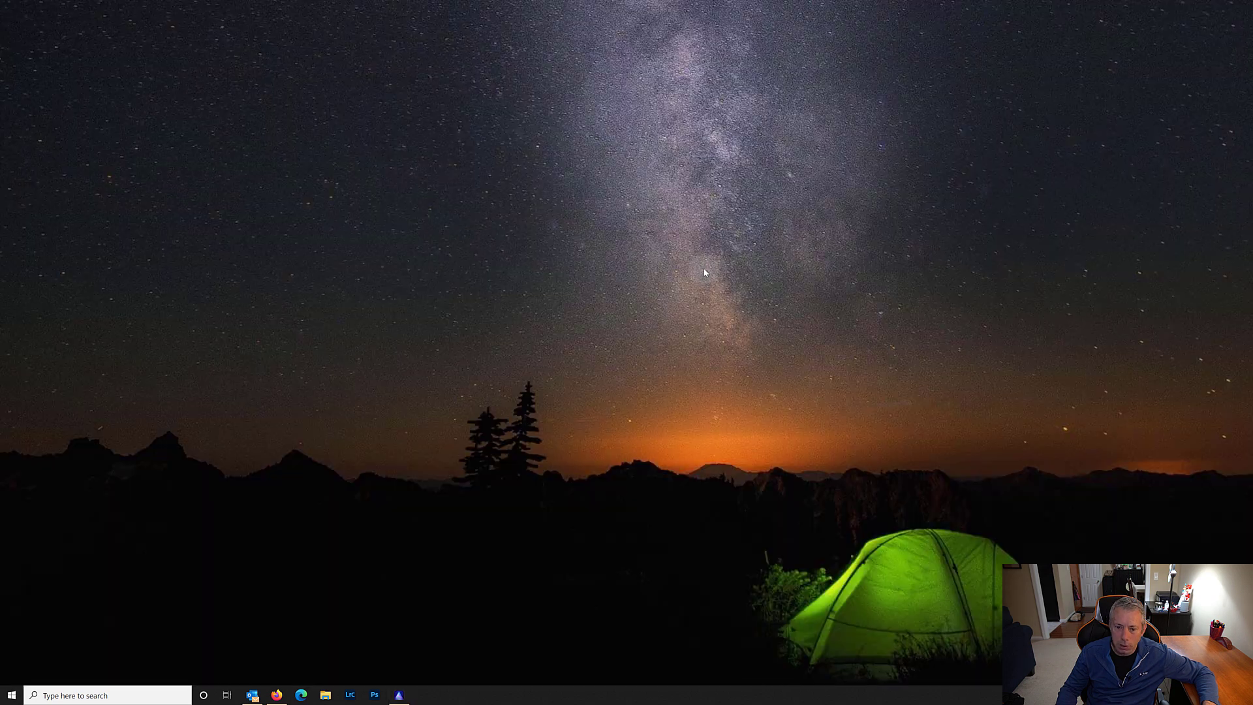
right_click(703, 268)
left_click(788, 426)
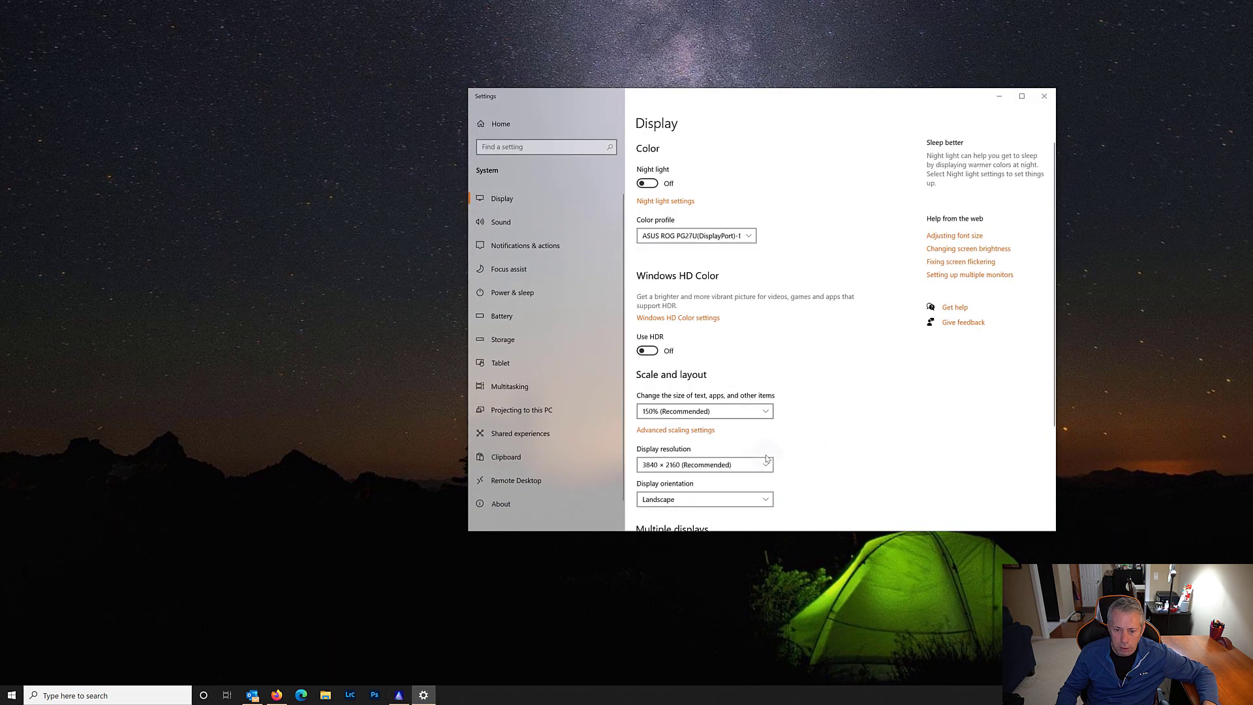
left_click(765, 464)
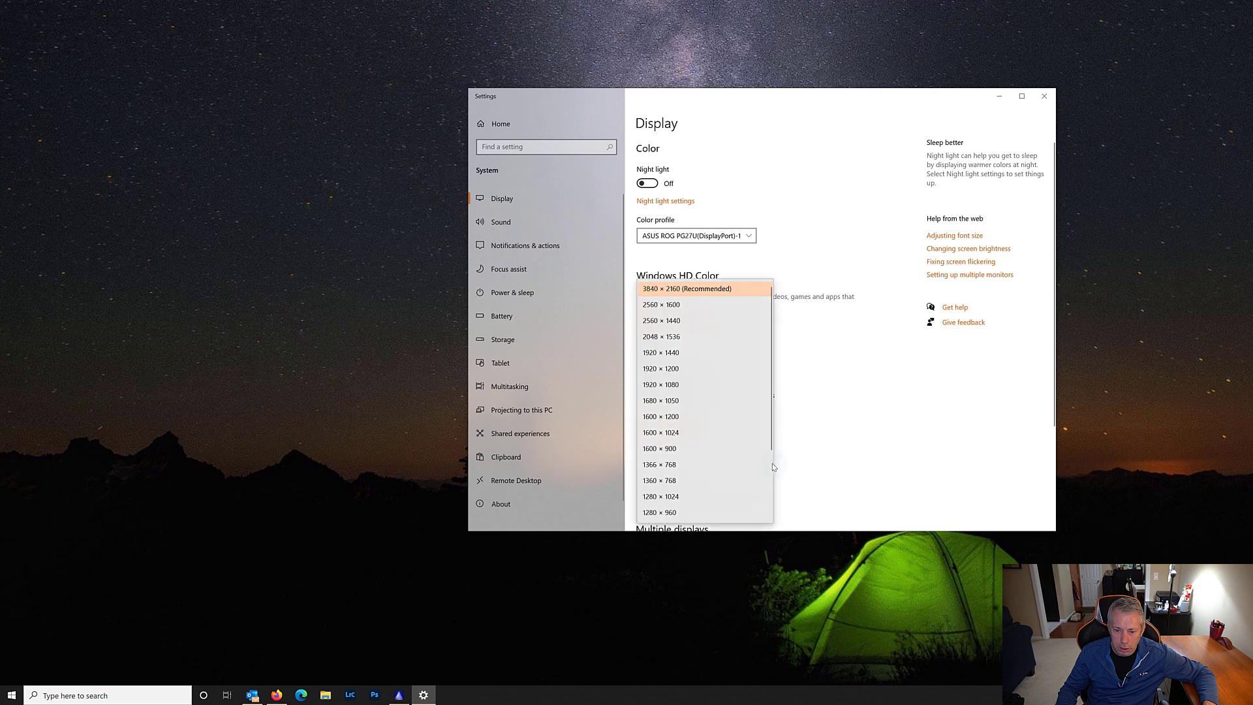
left_click(687, 305)
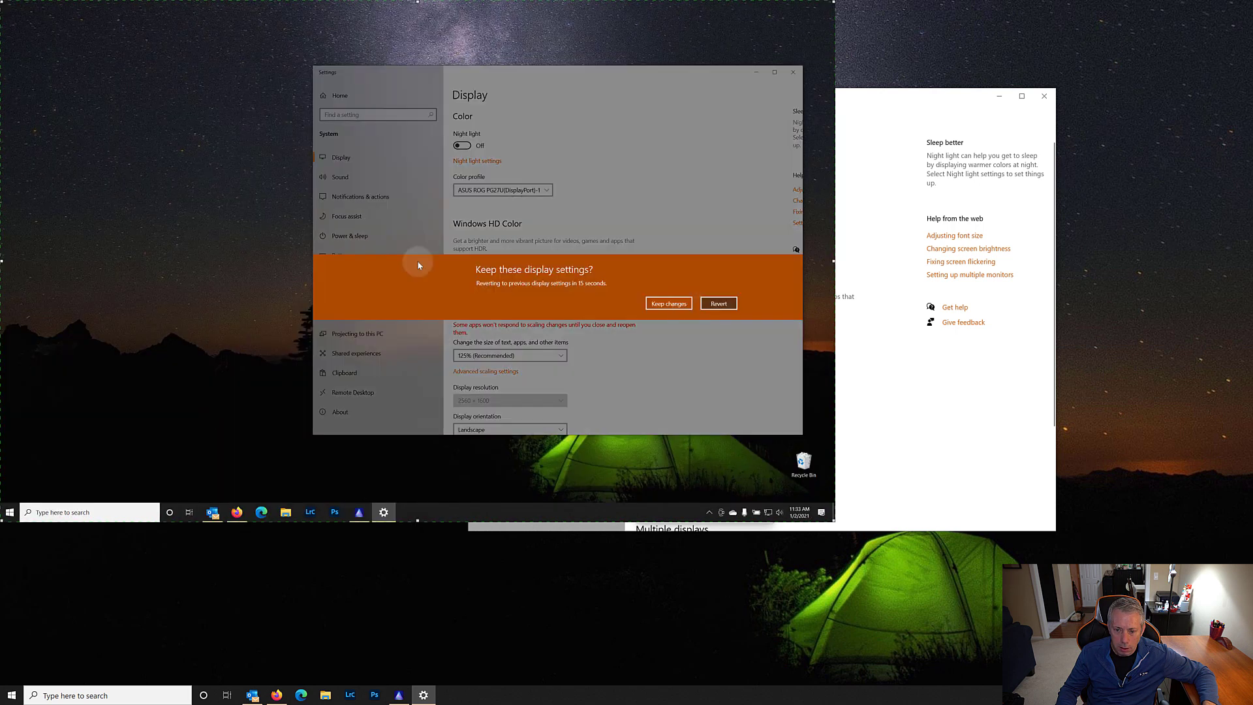
left_click(620, 266)
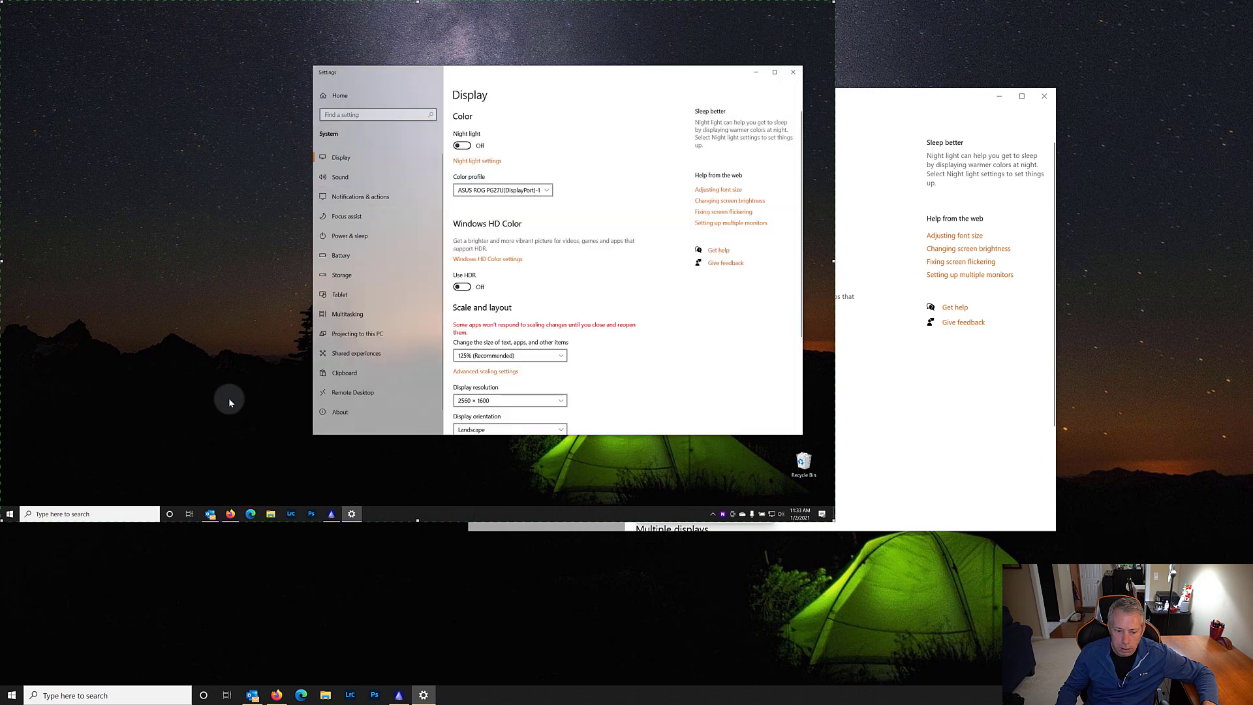
left_click(793, 71)
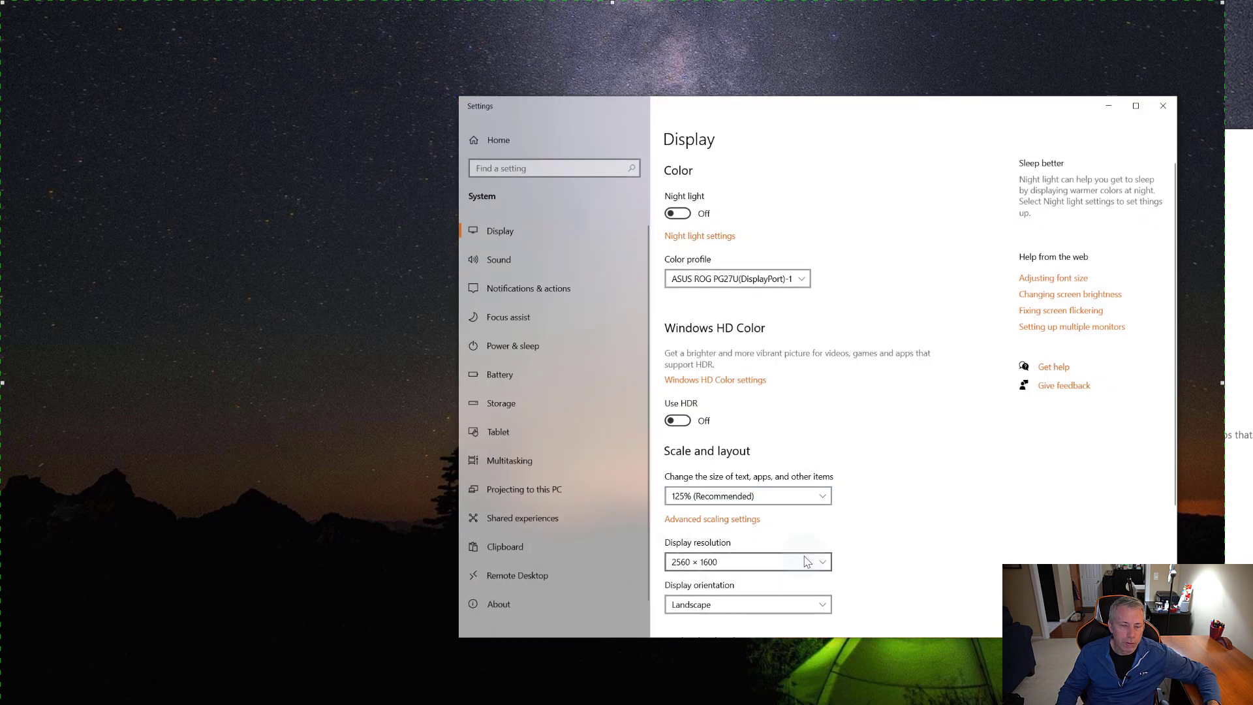
Step: Return to Luminar, open PRO > Color Harmony, and raise Color Contrast Amount to 51
left_click(1163, 107)
key("alt+Tab")
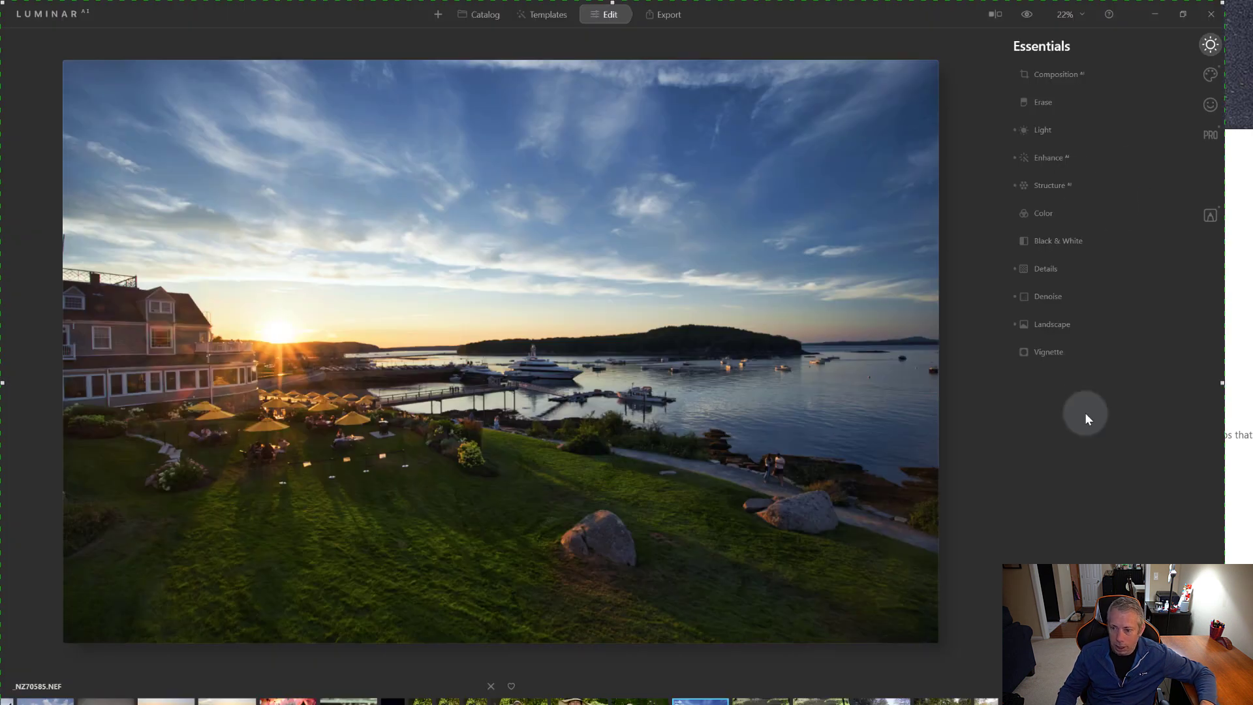
left_click(1208, 134)
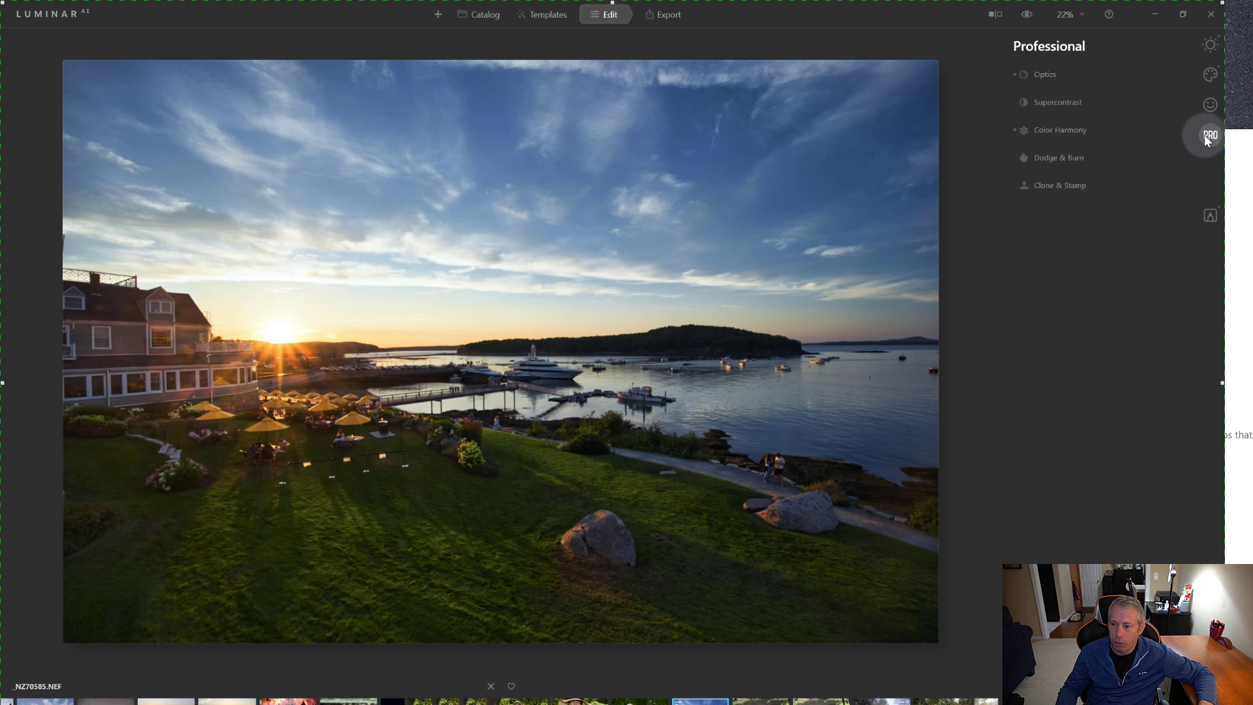
left_click(1049, 134)
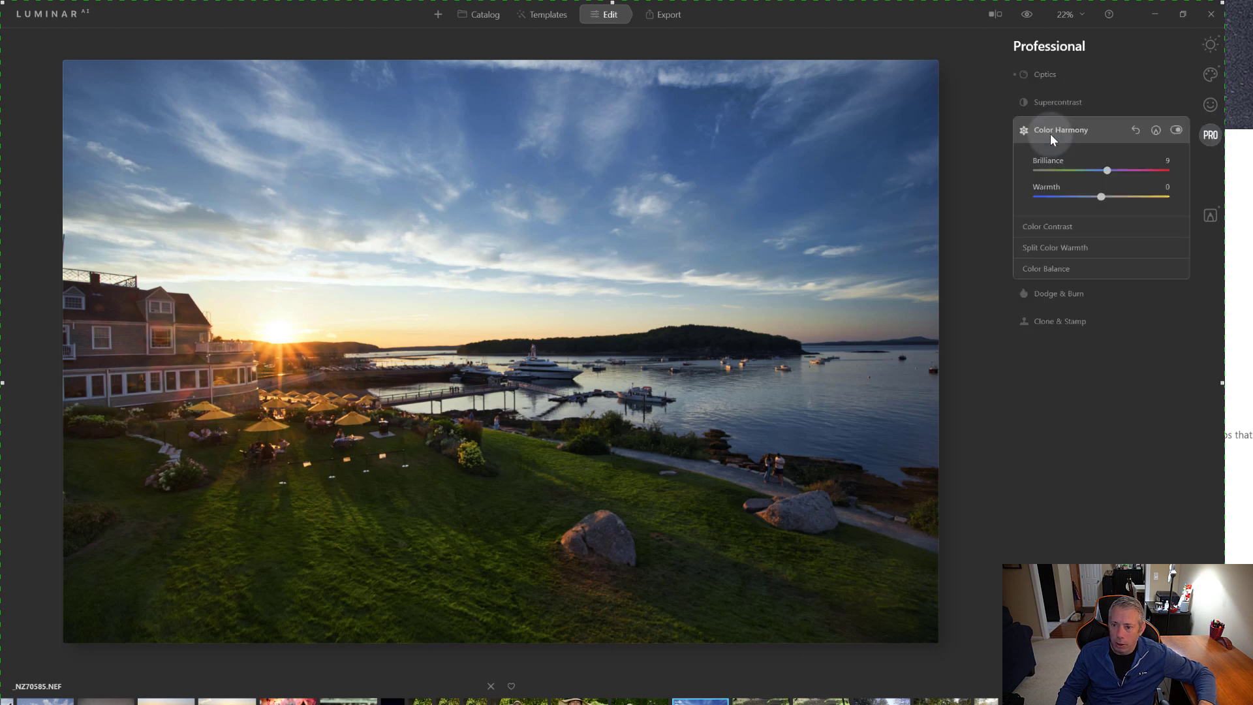
left_click(1059, 227)
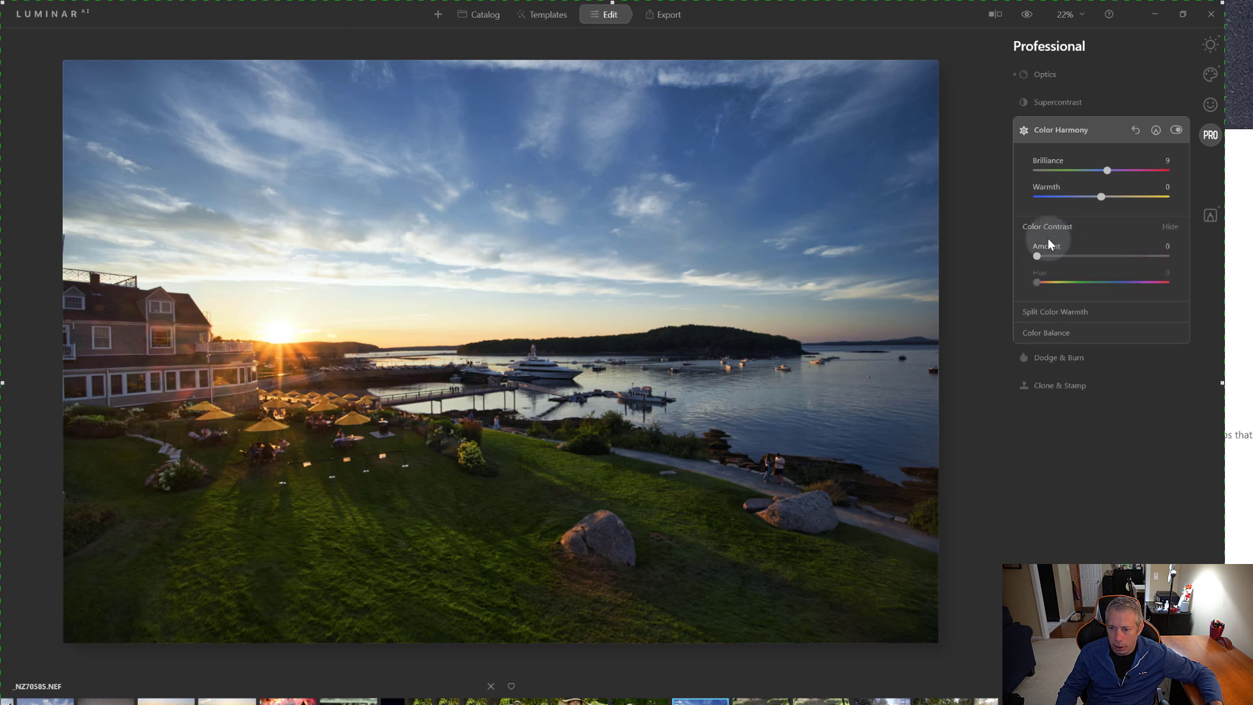
left_click_drag(1047, 255, 1103, 256)
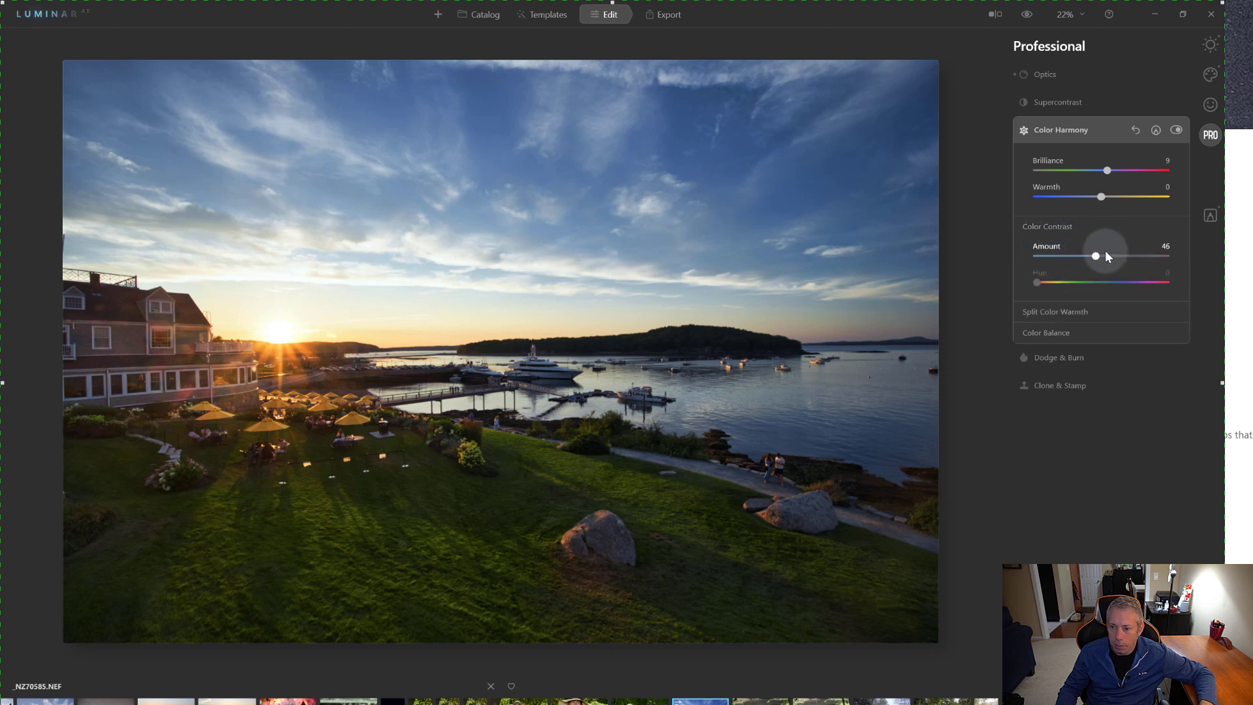
Step: Expand Split Color Warmth and Color Balance, browse balance ranges, then settle Warm and Color Contrast Amount 1
left_click(1063, 310)
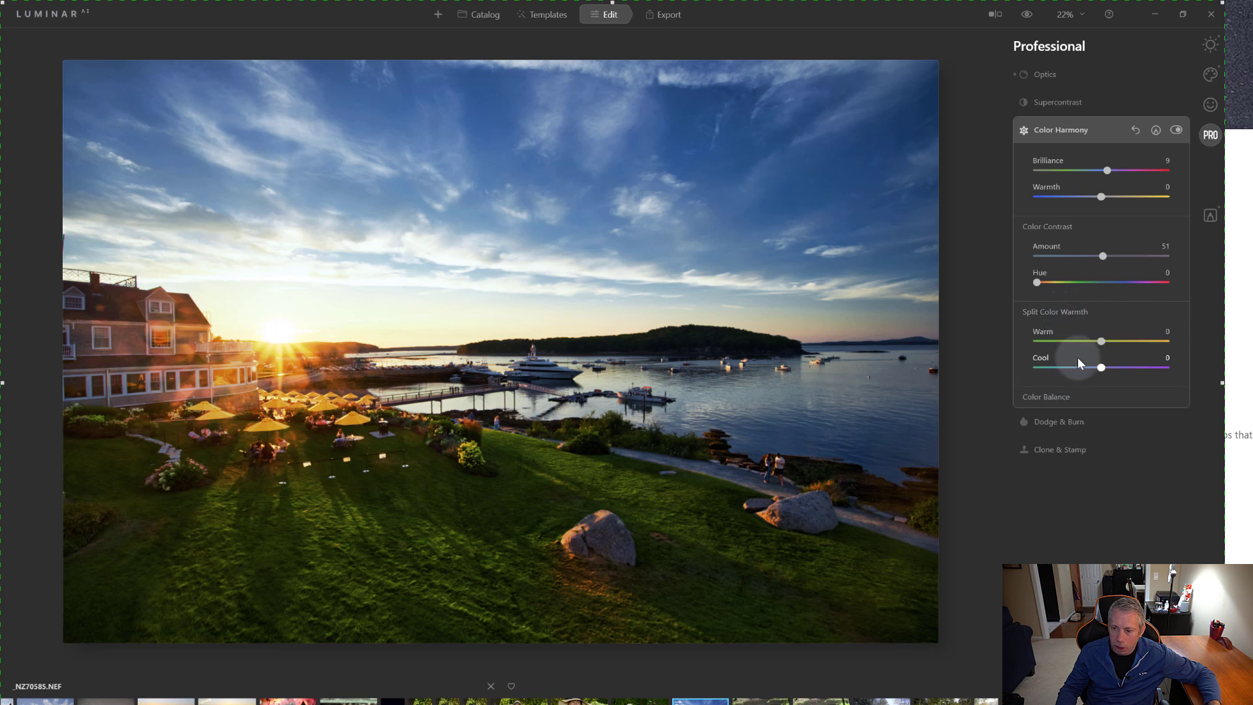
left_click_drag(1096, 341, 1136, 342)
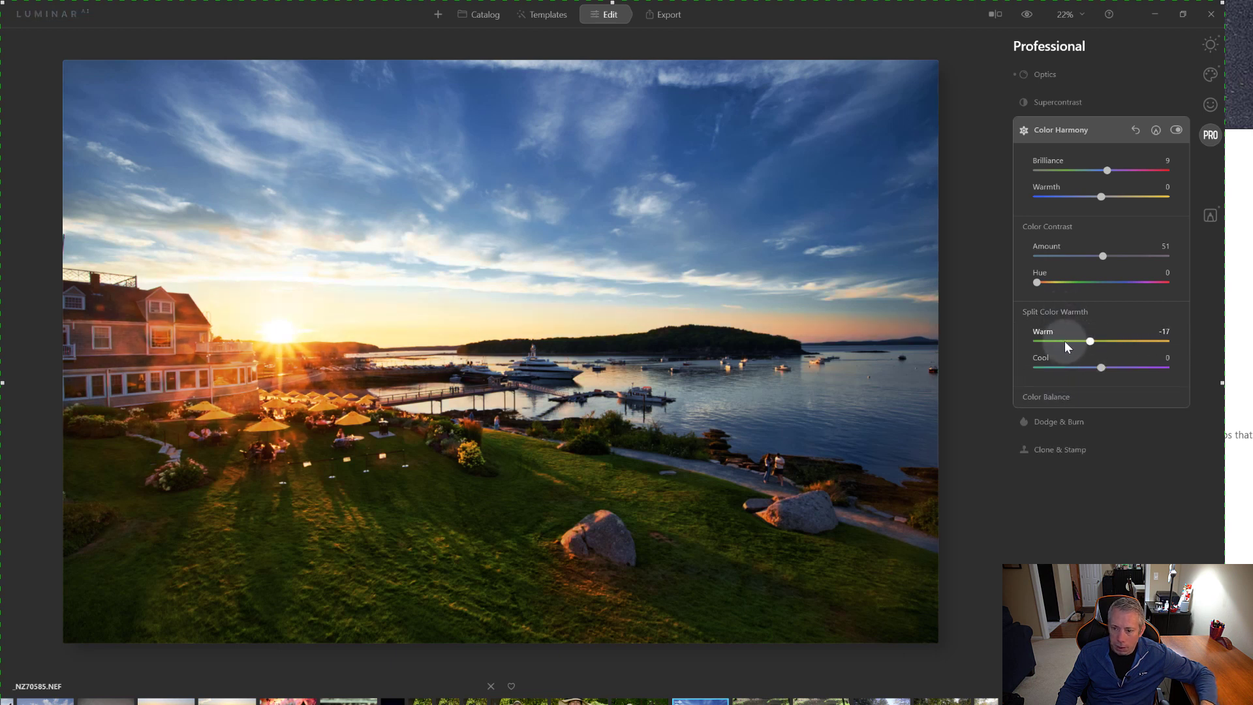
left_click(1061, 398)
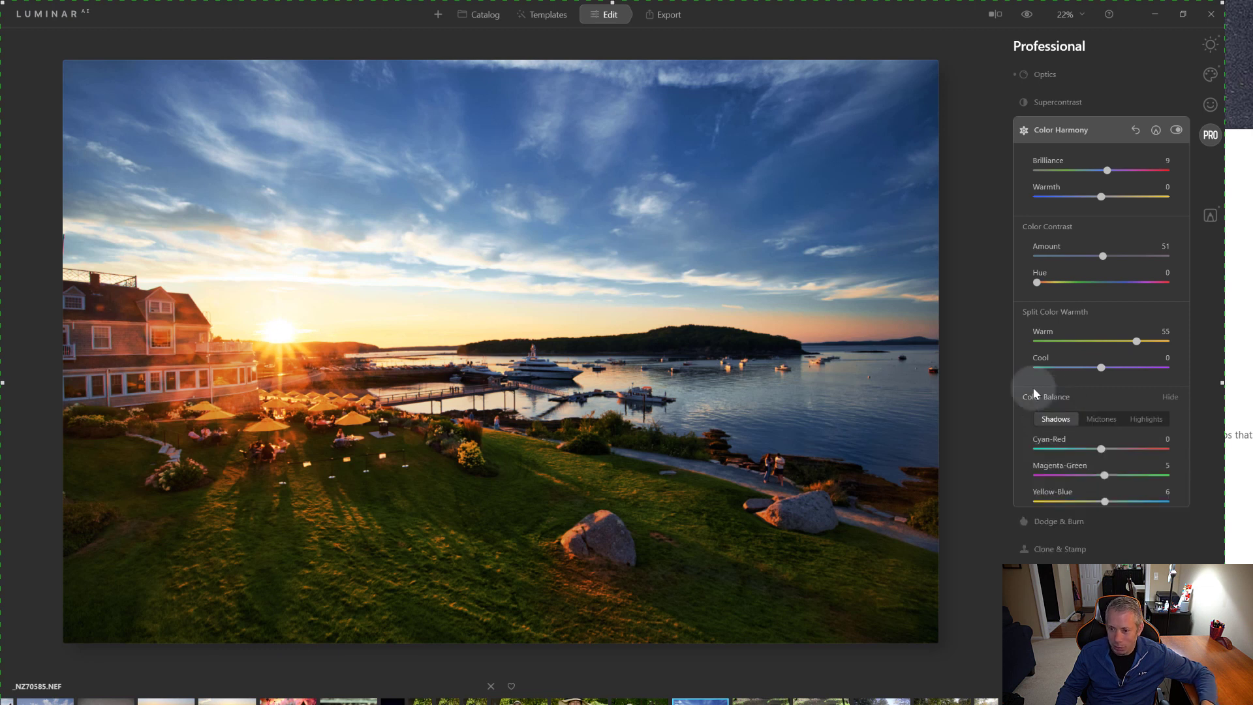
left_click(1109, 419)
left_click(1146, 419)
left_click(1095, 419)
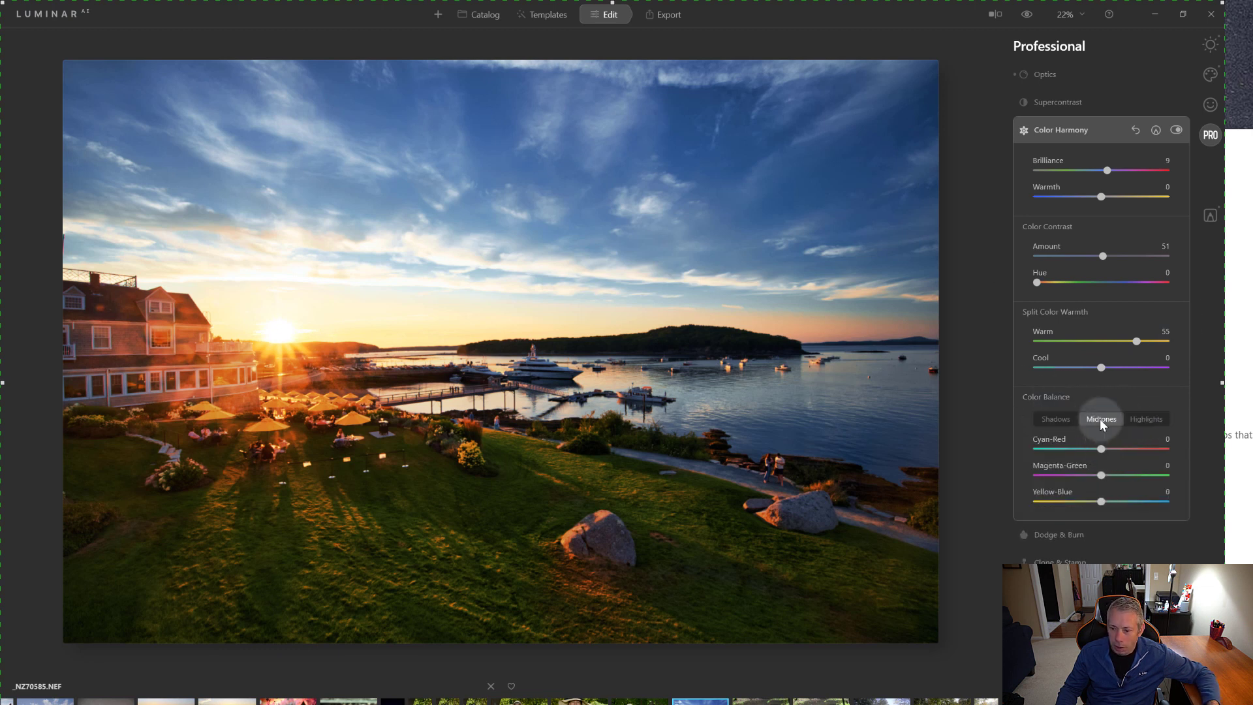
left_click(1055, 419)
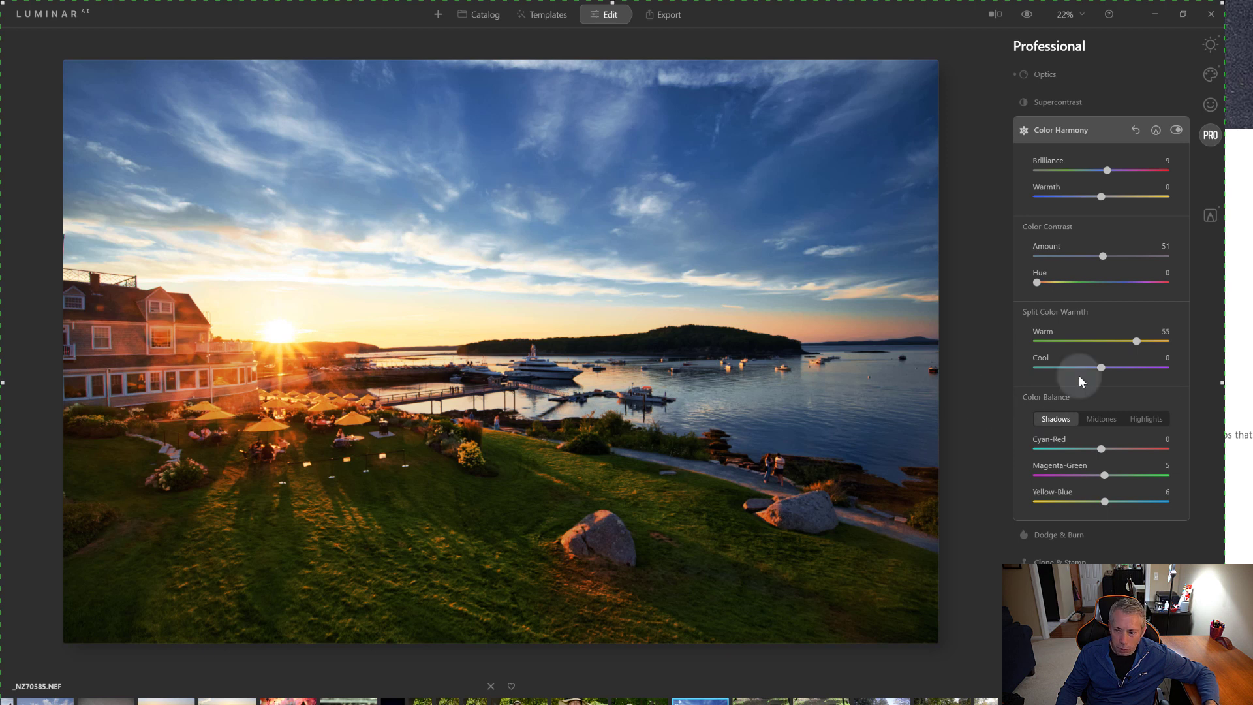
left_click_drag(1136, 342, 1091, 339)
left_click_drag(1101, 255, 1036, 250)
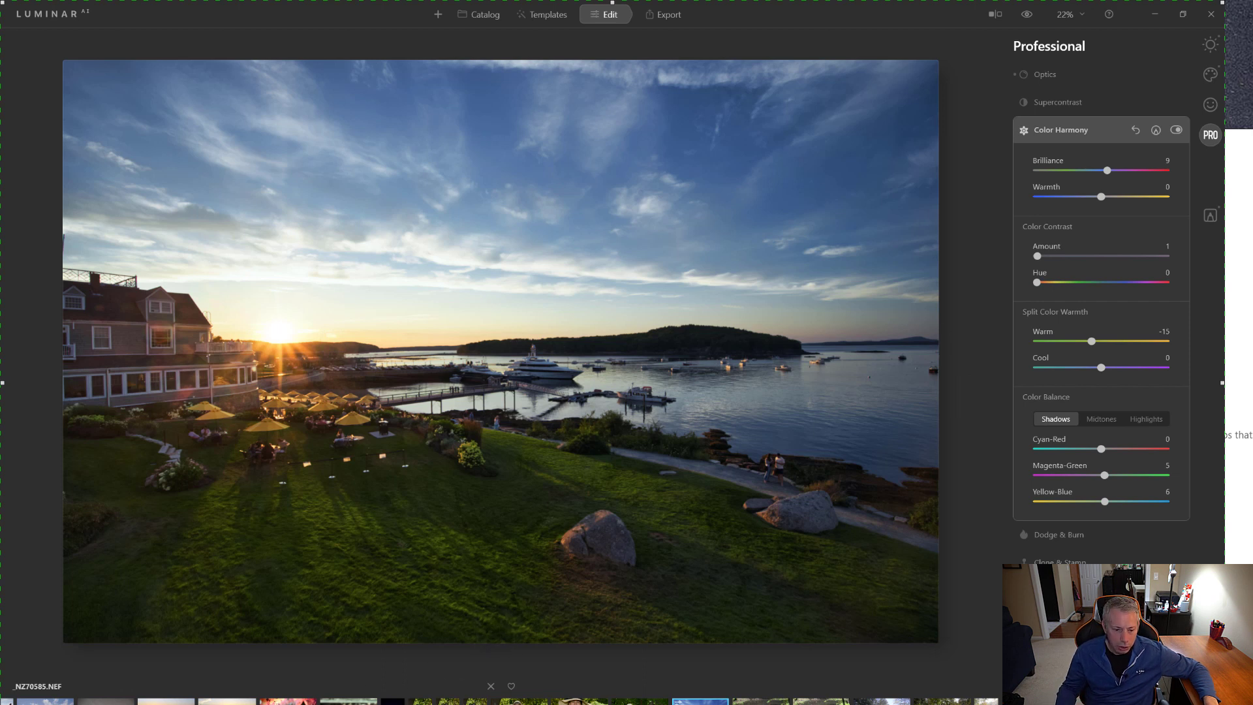
Step: Step through the Skylum support emails in Outlook, deleting one, to the screenshot request
left_click(1152, 15)
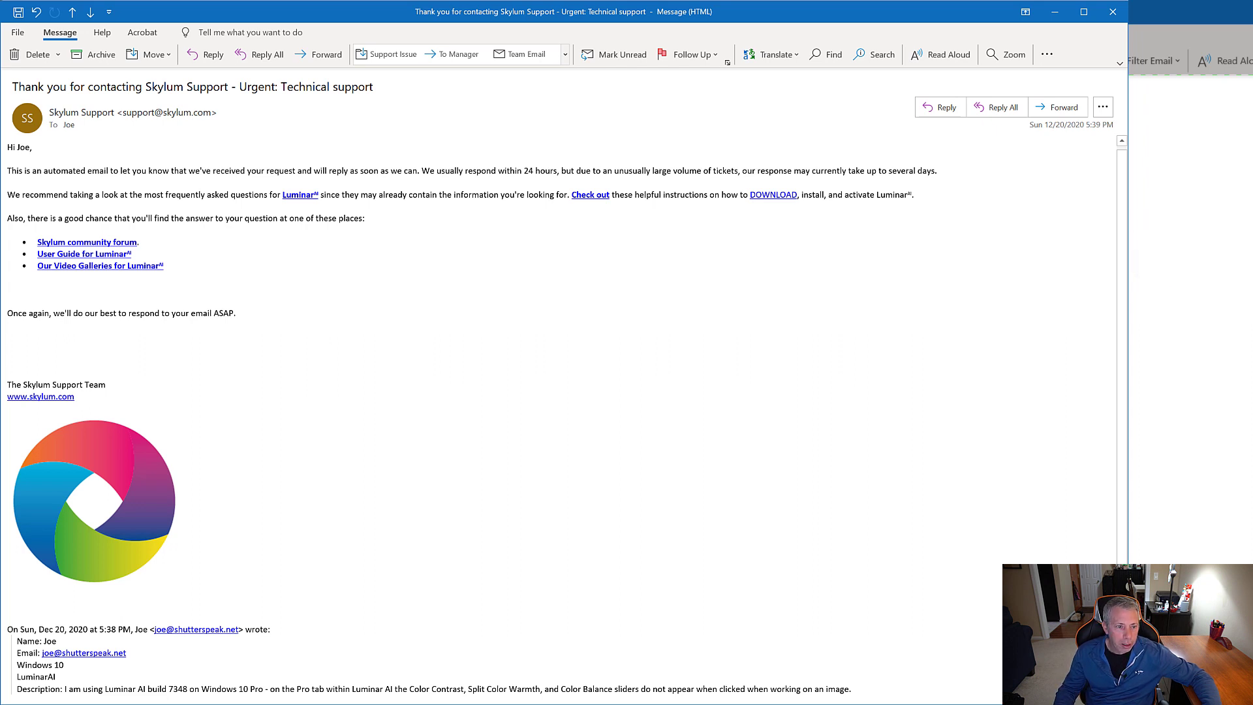
key("ctrl+period")
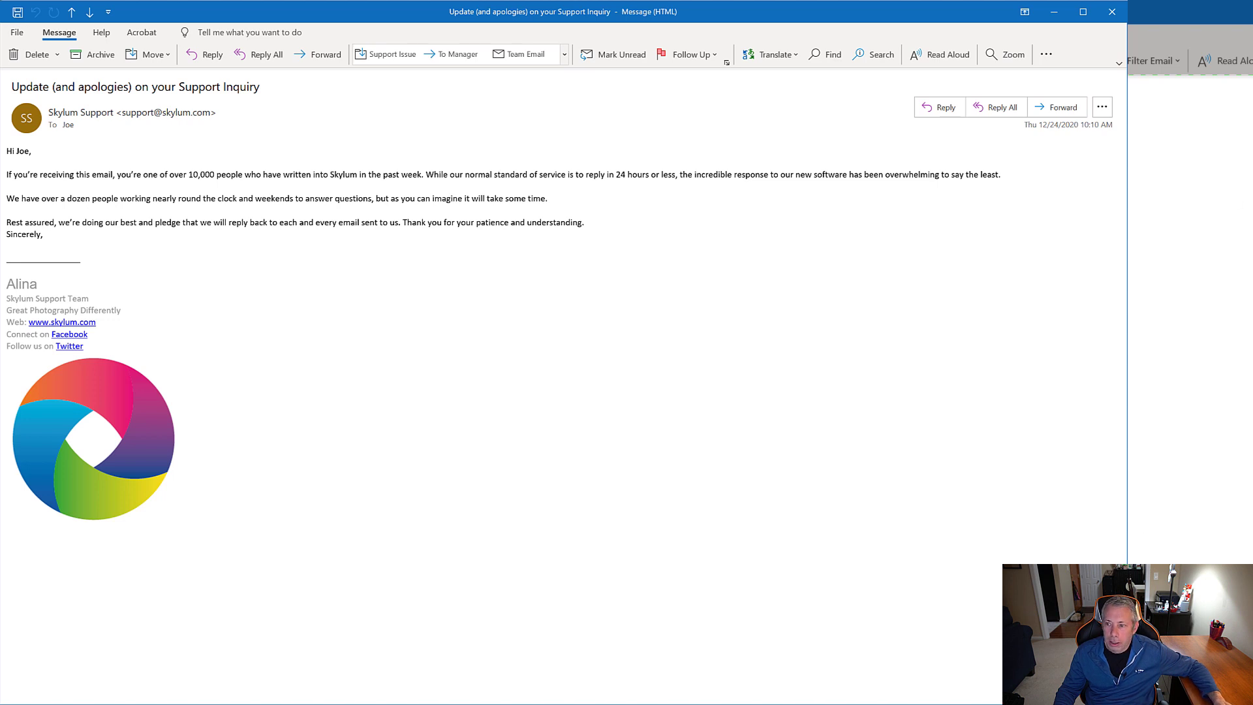
key("Delete")
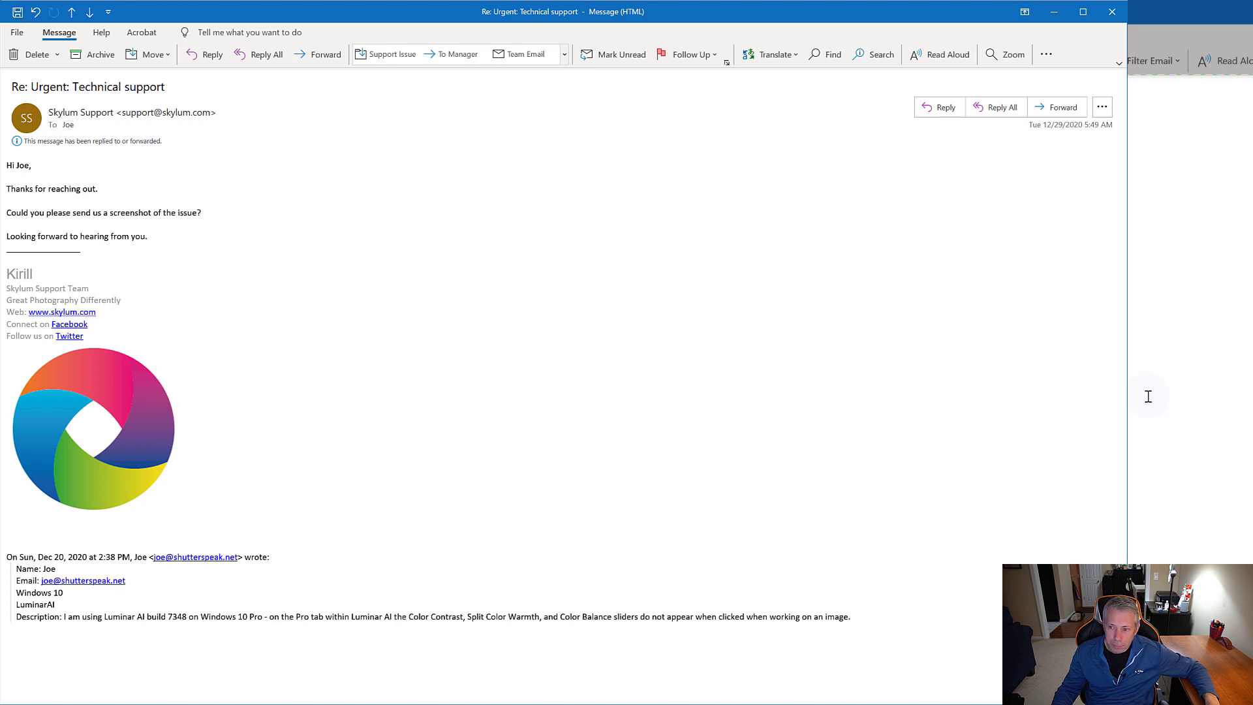
Step: Move on to the reply containing the Color Harmony screenshot and scroll through it
key("ctrl+period")
key("alt")
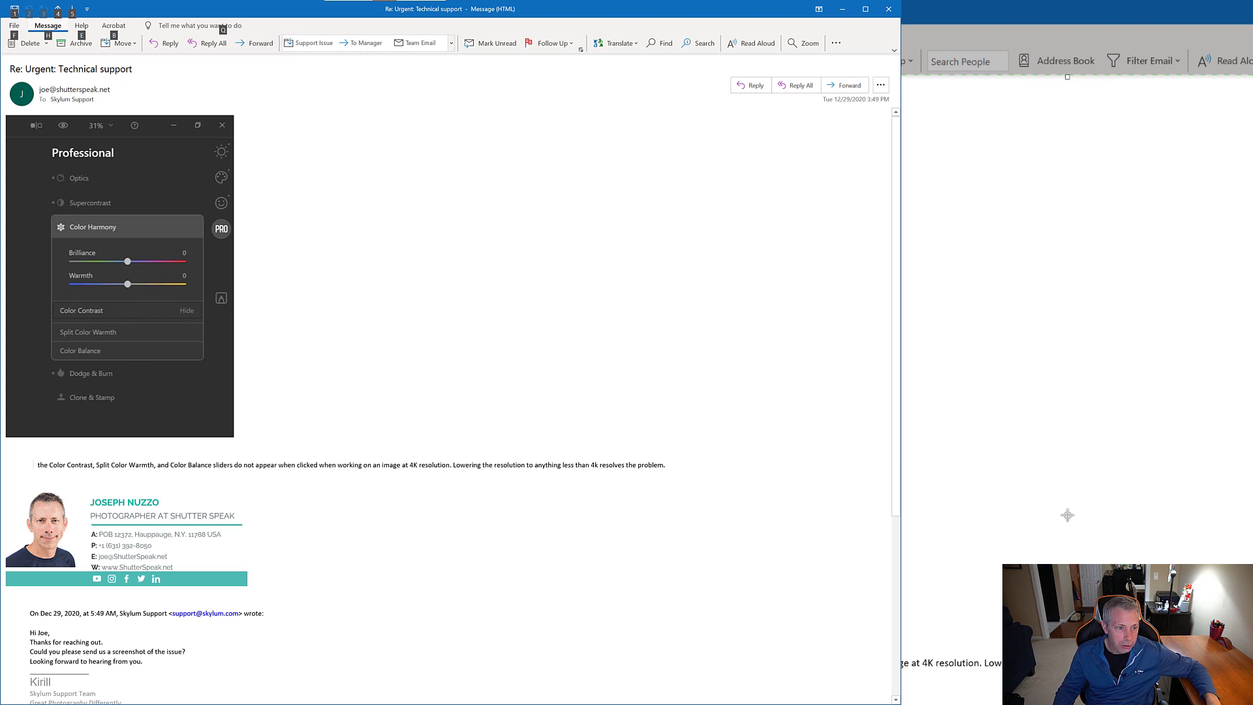
scroll(1067, 515, "down", 5)
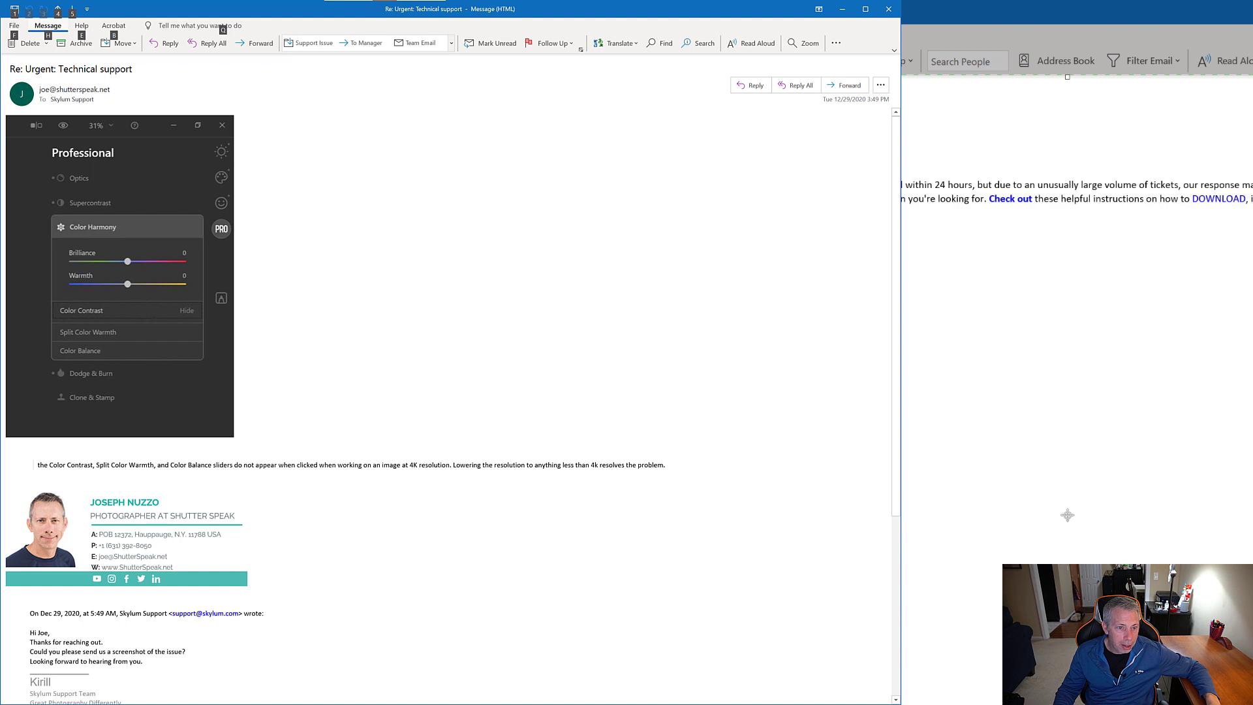